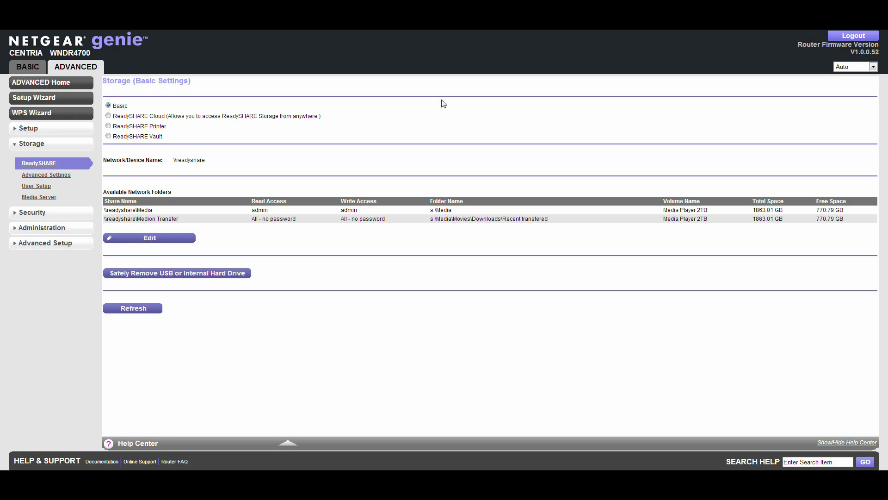
Browse from Computer into the READYSHARE drive's Media share and its Pictures folder
key(super)
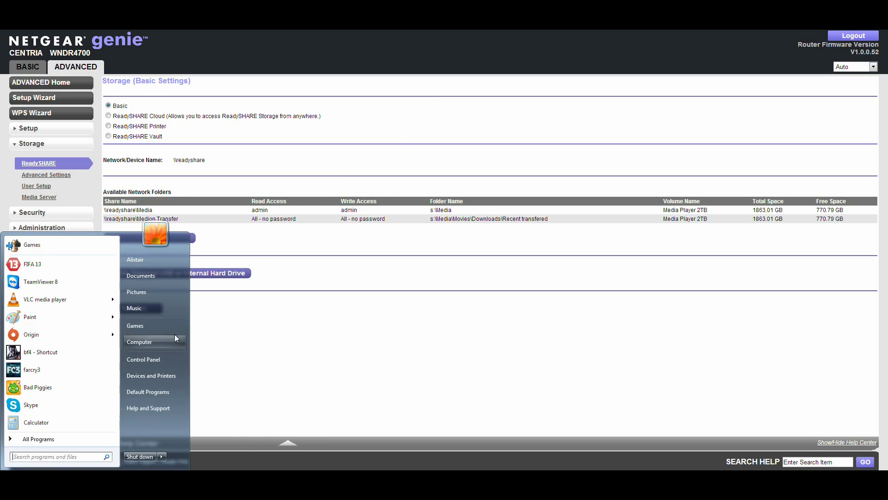
click(163, 346)
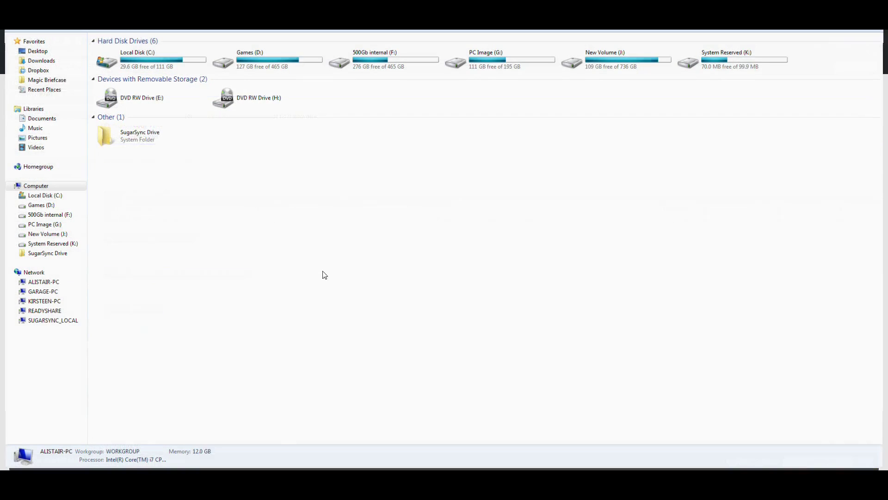
click(41, 313)
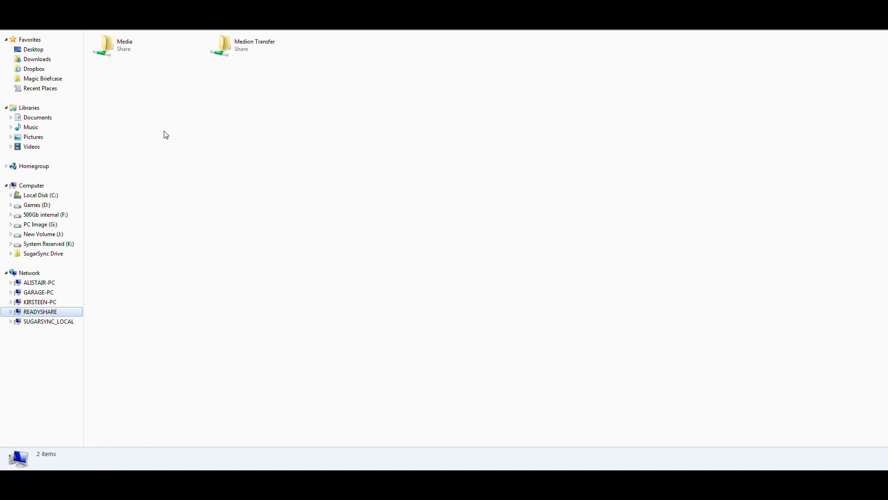
double_click(152, 44)
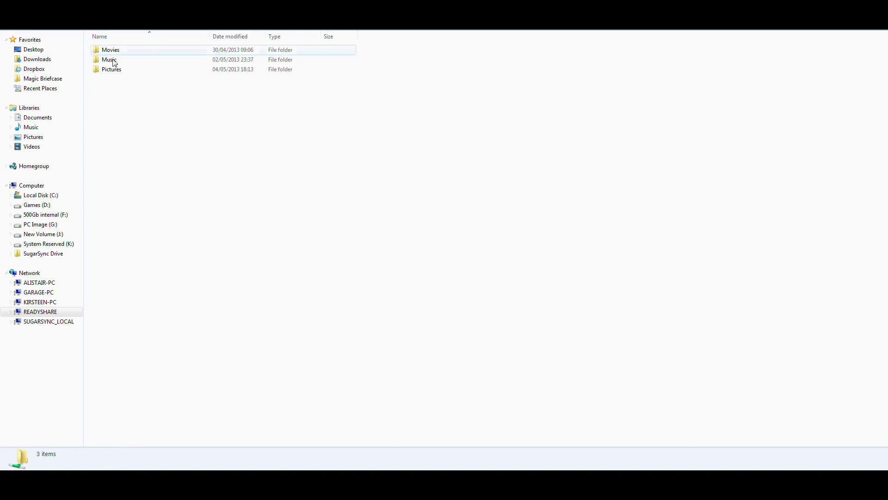
double_click(115, 74)
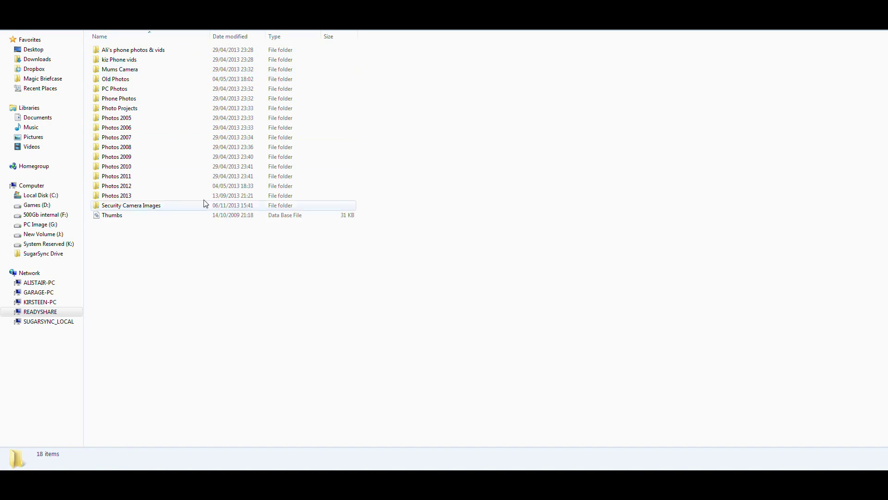
Go back up from Pictures to the Media share, then return to genie's ReadySHARE storage page
key(BackSpace)
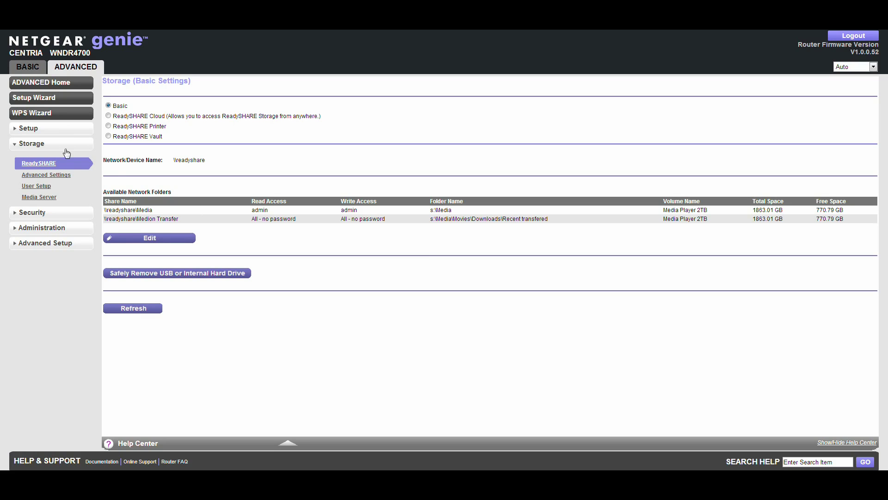
Open Storage > Advanced Settings to see ReadySHARE's HTTP and FTP access links
click(49, 175)
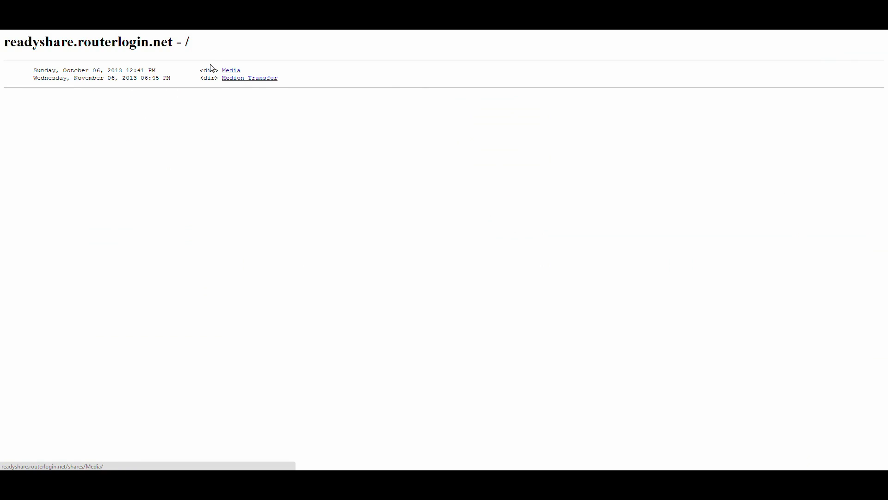
click(233, 72)
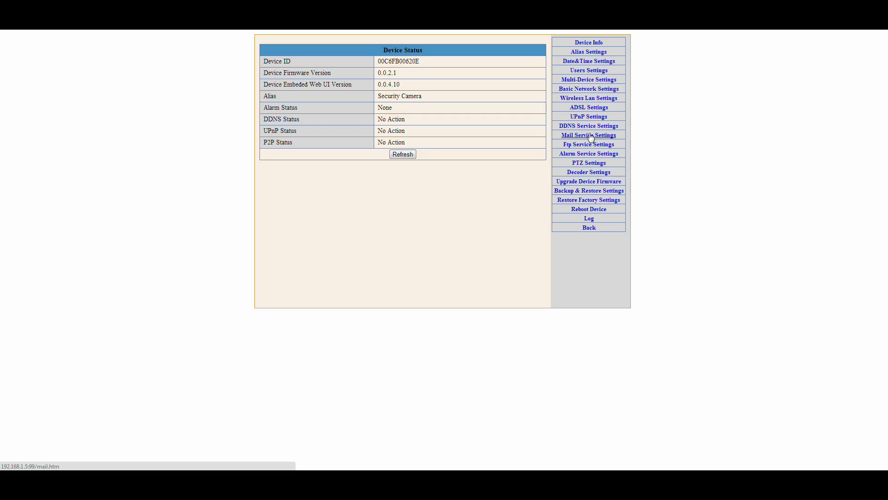
click(588, 99)
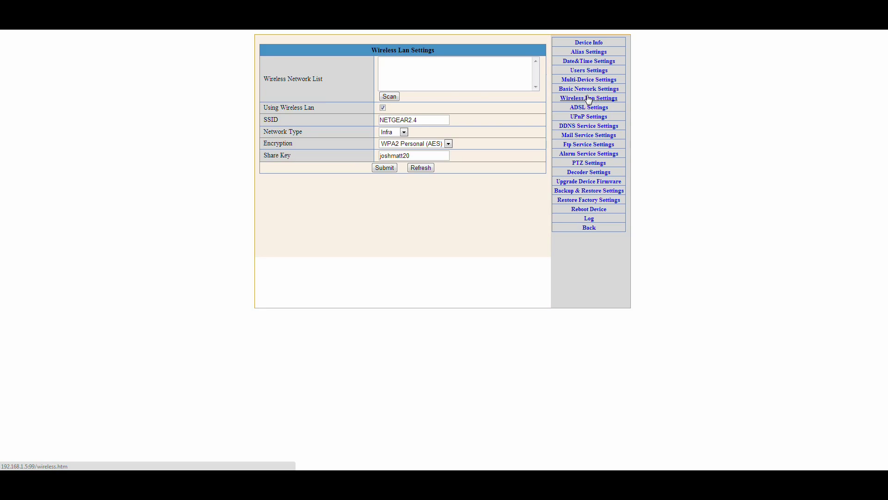
click(390, 98)
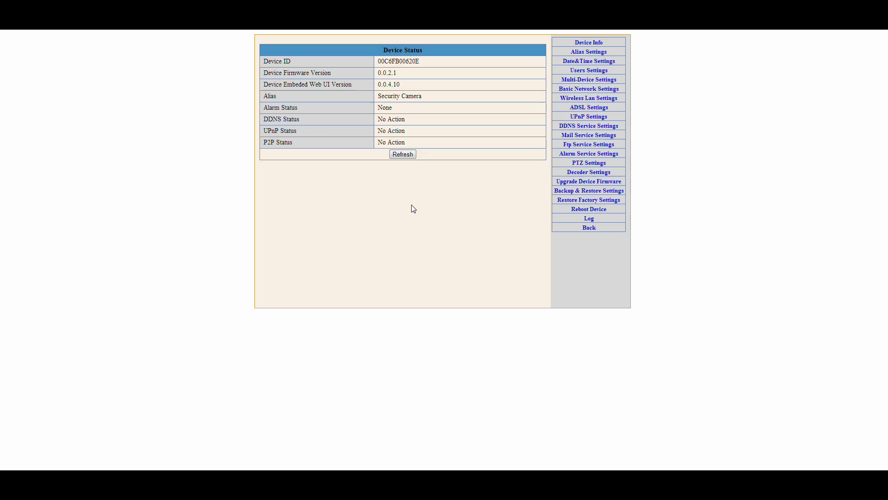
Sign back into the camera and select server 188.220.34.83 in its FTP Service Settings
click(330, 161)
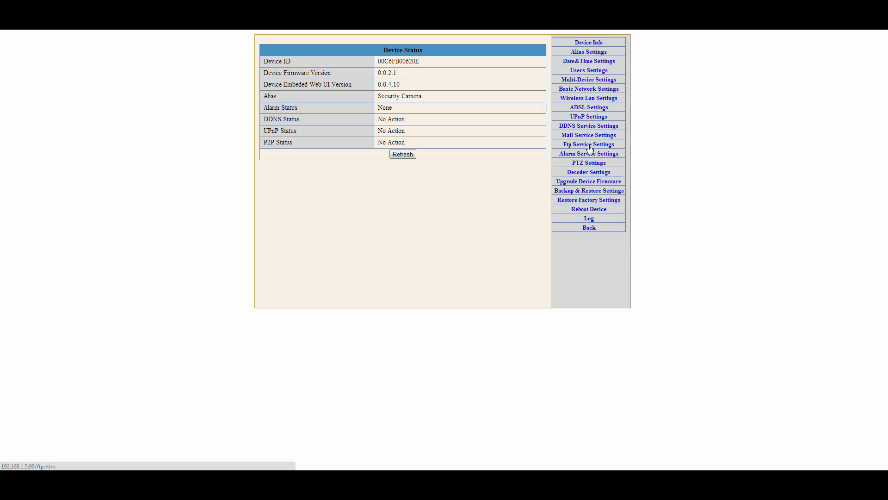
click(590, 148)
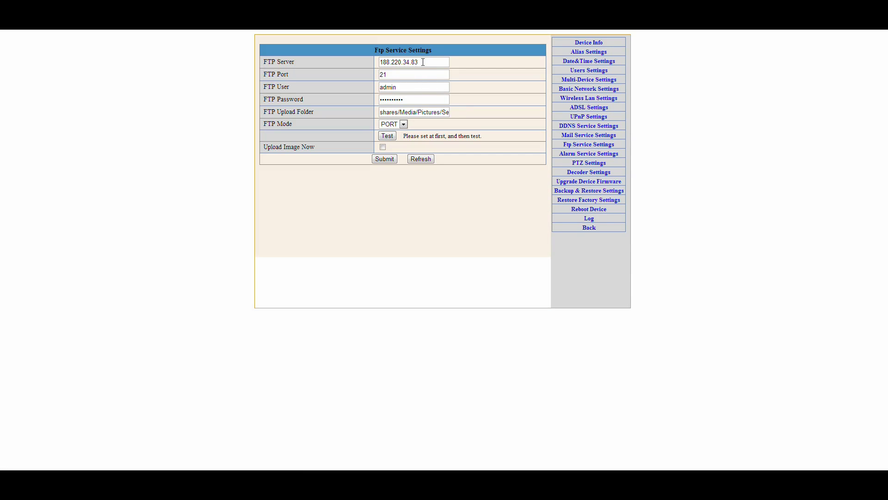
drag(423, 62, 369, 68)
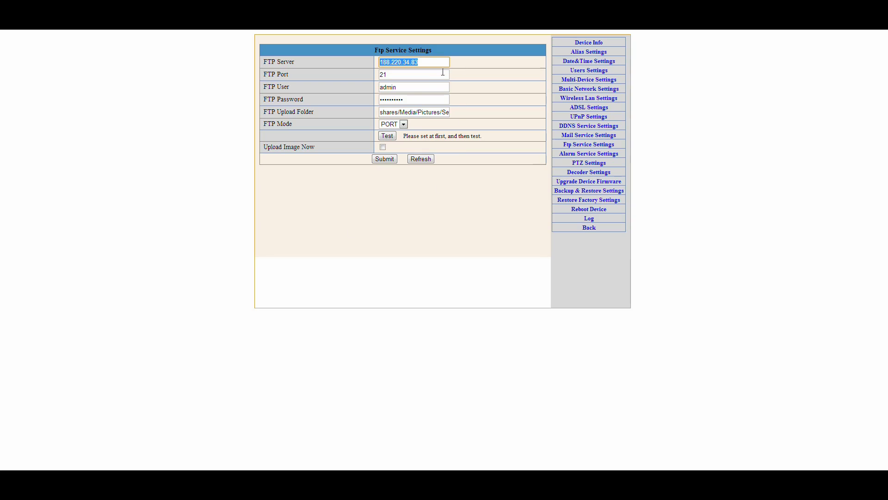
Go to ADVANCED > Advanced Setup > Port Forwarding / Port Triggering in NETGEAR genie
click(420, 72)
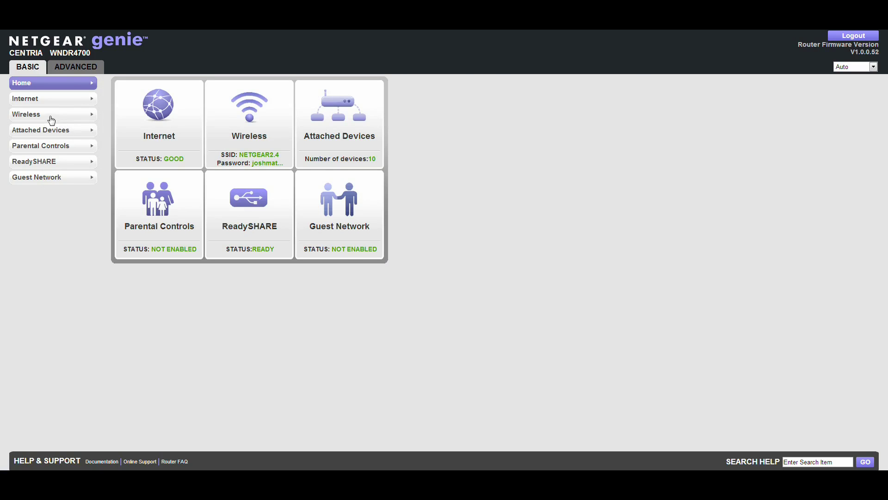
click(63, 72)
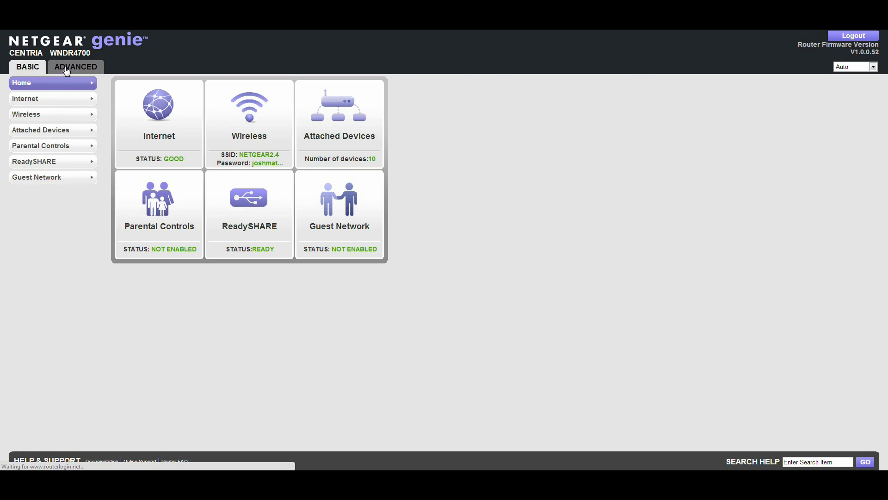
click(36, 189)
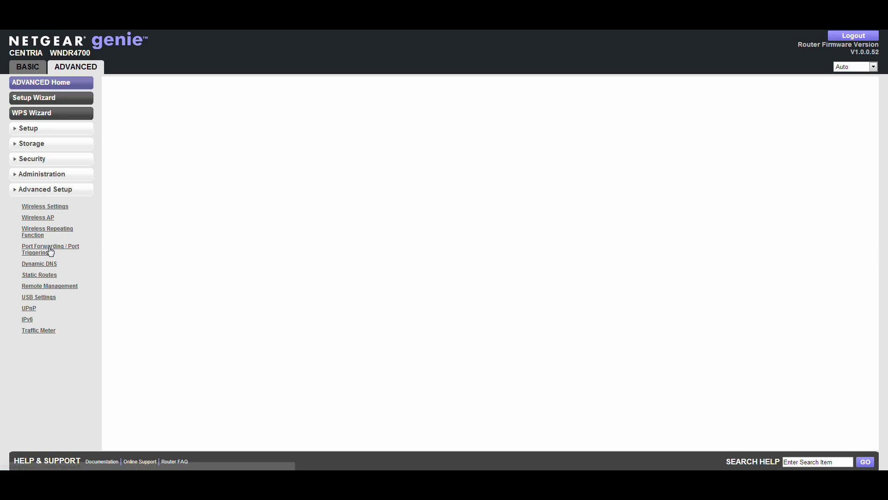
click(48, 249)
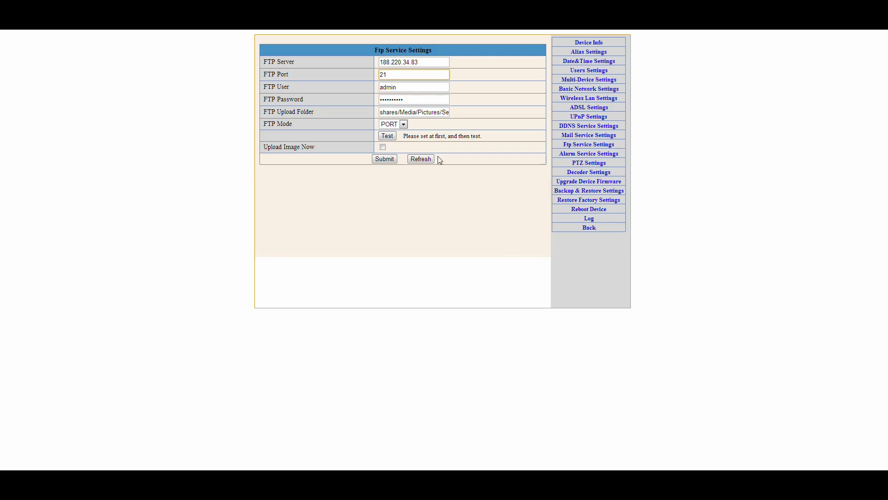
drag(404, 85, 377, 87)
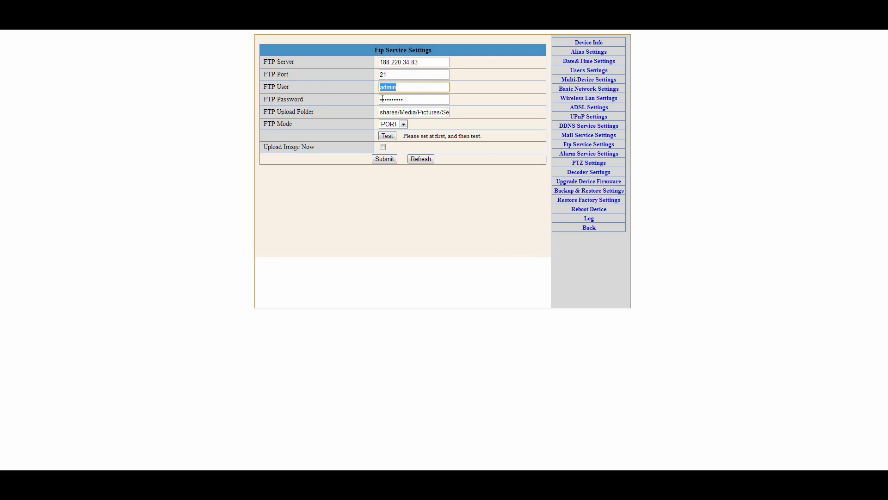
double_click(417, 99)
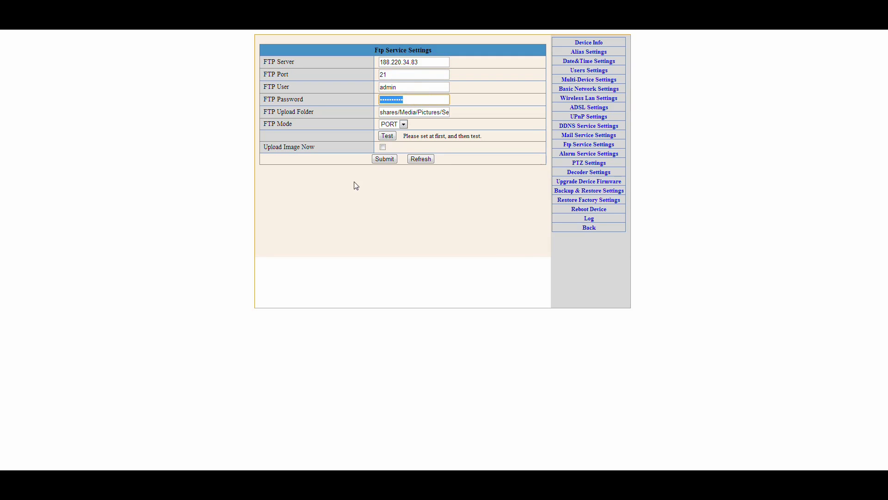
drag(380, 112, 472, 109)
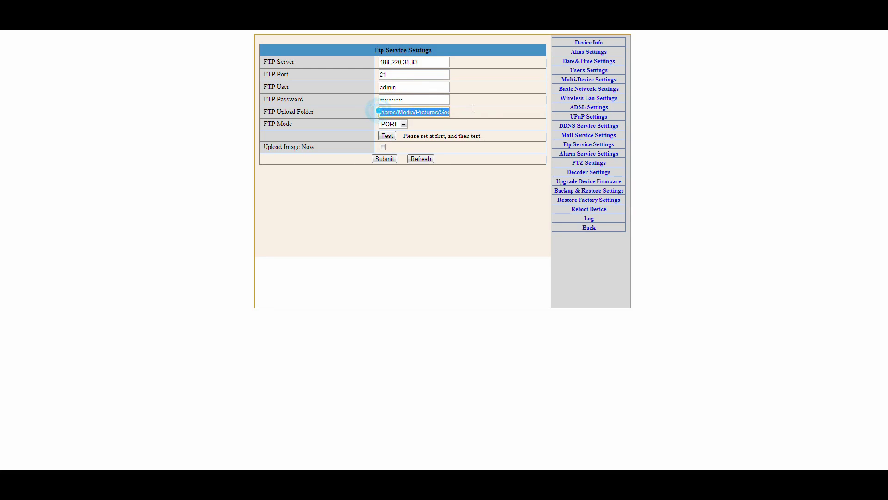
key(End)
key(Home)
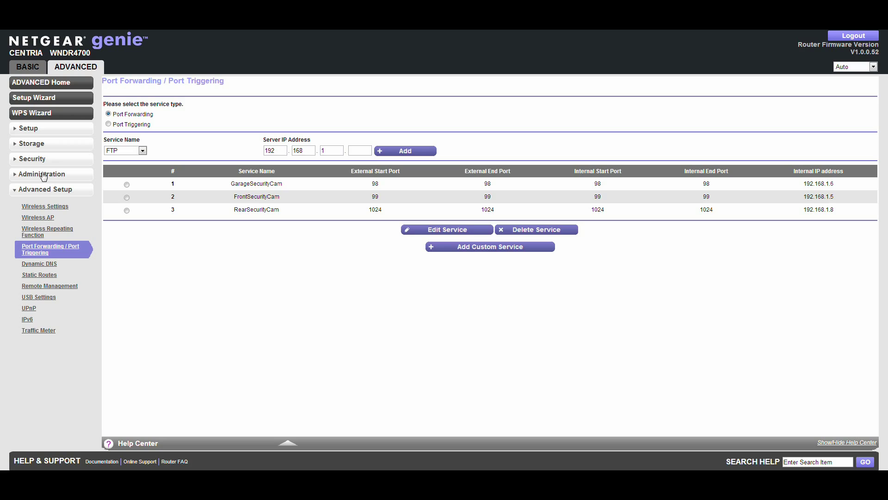
Open Storage > Advanced Settings from the left menu
click(40, 145)
click(41, 174)
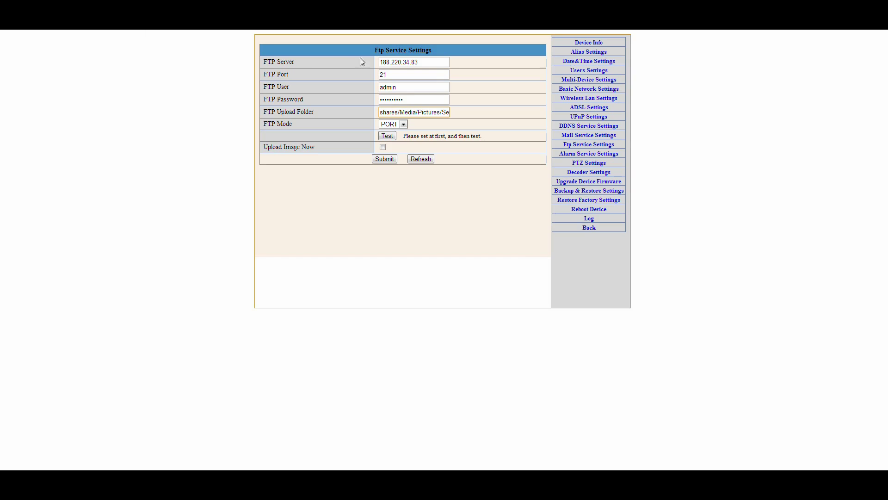
Verify the camera's FTP upload folder path ends in Security Camera Images, then open the router dashboard
double_click(426, 62)
click(403, 113)
drag(382, 112, 399, 114)
drag(420, 112, 459, 112)
key(End)
double_click(389, 111)
click(381, 112)
click(595, 41)
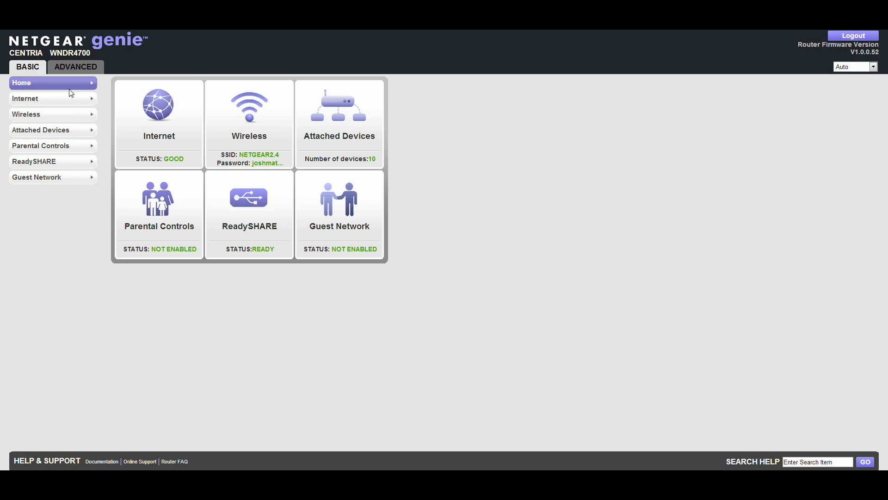
Open Attached Devices on the BASIC tab to list wired and wireless clients
click(351, 117)
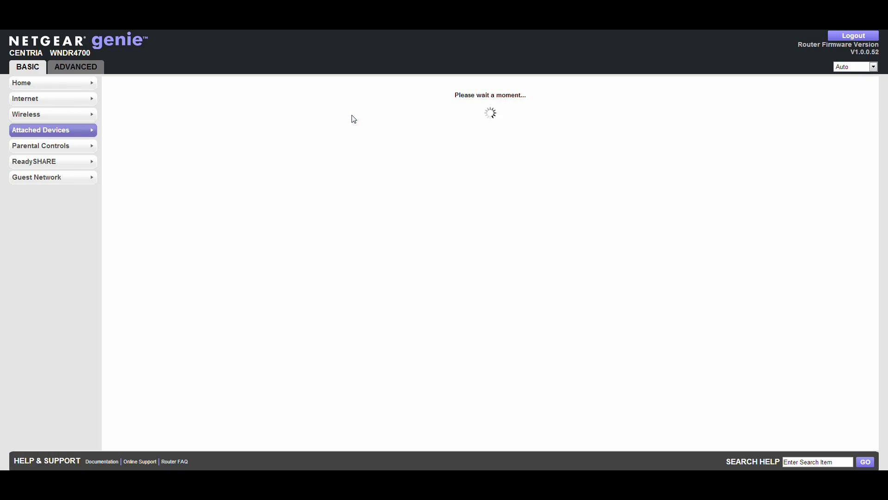